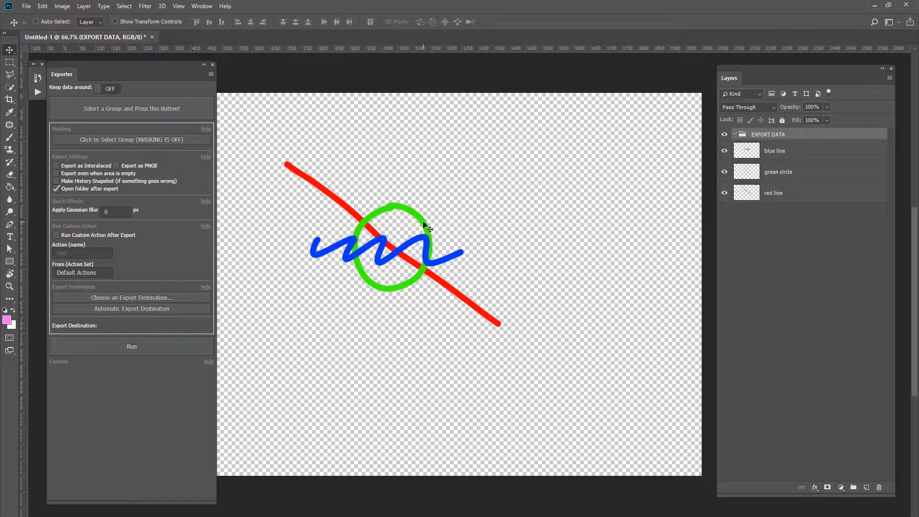
Draw a pink rectangle about 527 × 441 px over the middle of the drawing, starting near X 761 px, Y 237 px.
click(9, 263)
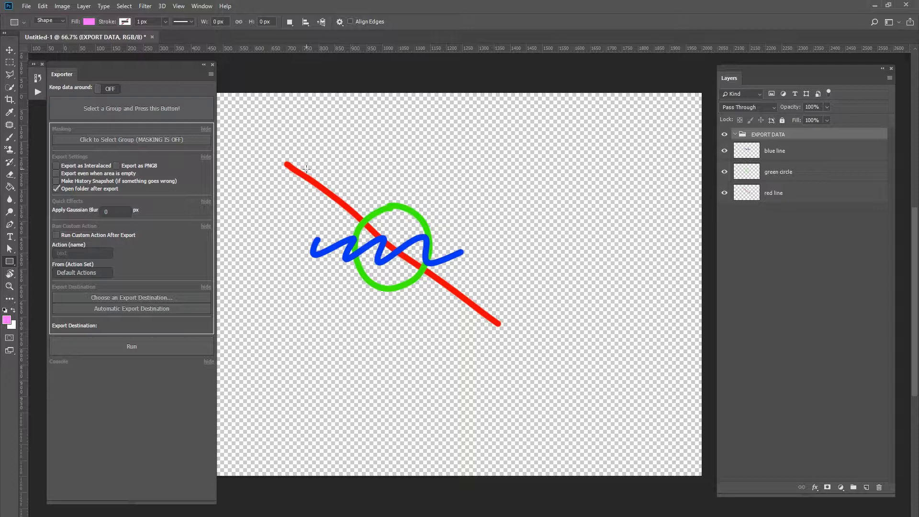
mouse_move(306, 168)
mouse_down()
mouse_move(364, 190)
mouse_move(445, 251)
mouse_move(475, 309)
mouse_up()
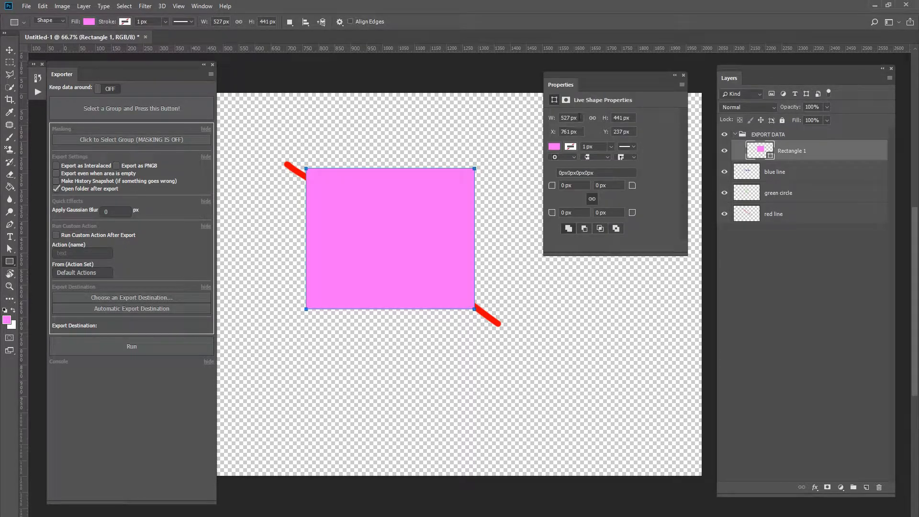
click(570, 118)
key(Tab)
key(Tab)
key(Tab)
Lower the rectangle's opacity to about 38% and rename its layer blue_and_red_lines.
click(787, 152)
click(827, 106)
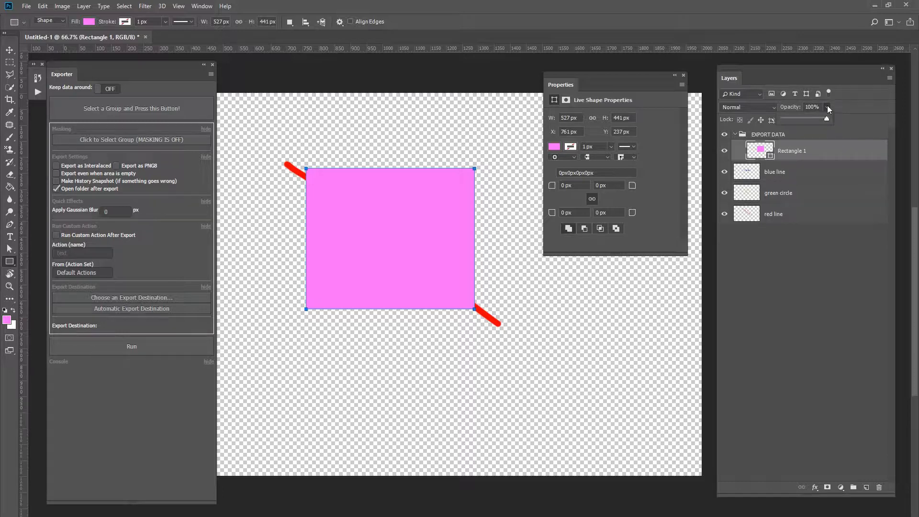
click(800, 118)
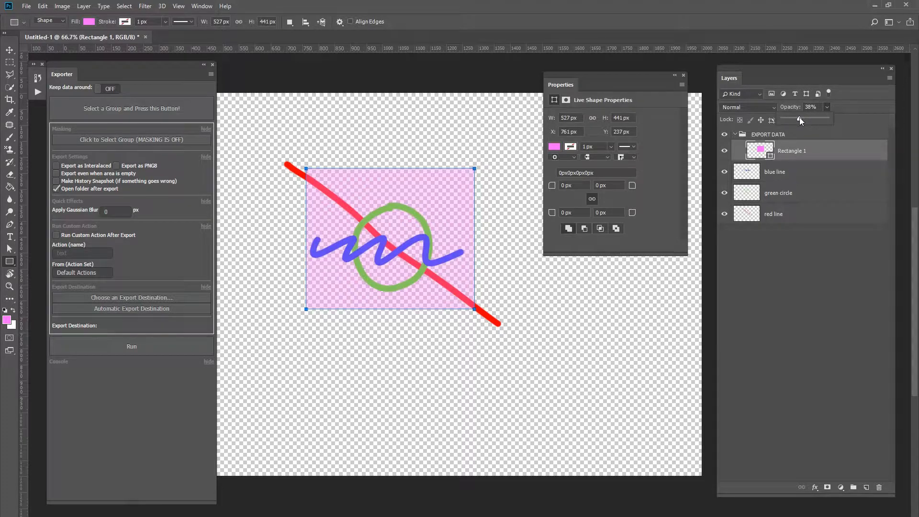
double_click(795, 150)
text(blue and red_lines)
key(Return)
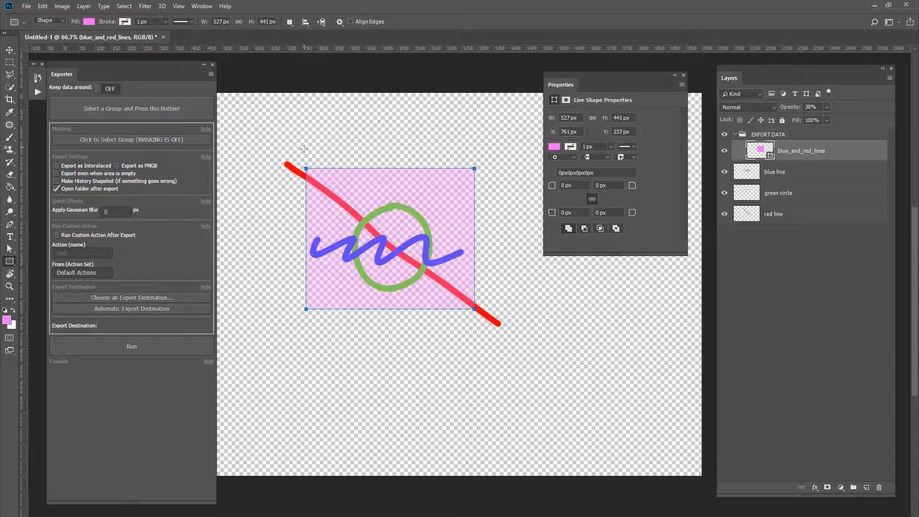
Draw a second rectangle about 522 × 382 px, overlapping the first, and name its layer green_circle.
drag(323, 178, 489, 300)
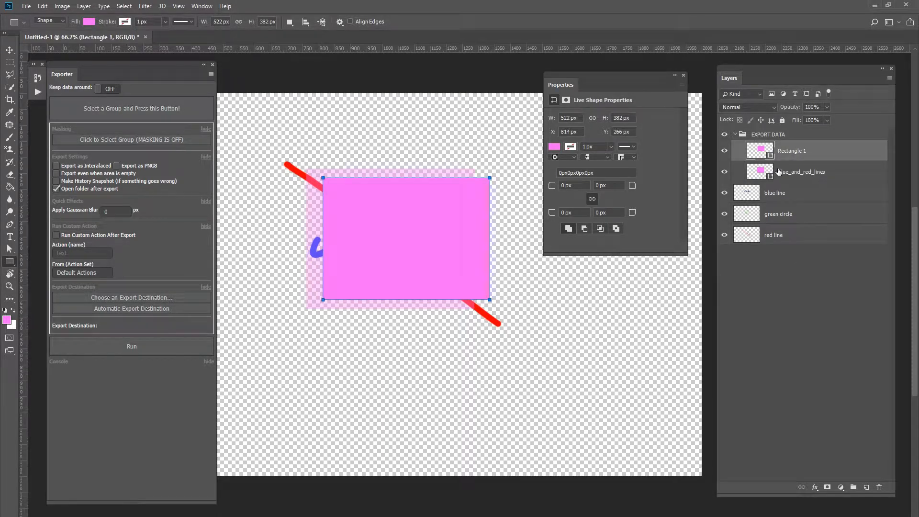
double_click(790, 151)
text(gree)
text(n_)
text( cir)
text(cle)
key(Return)
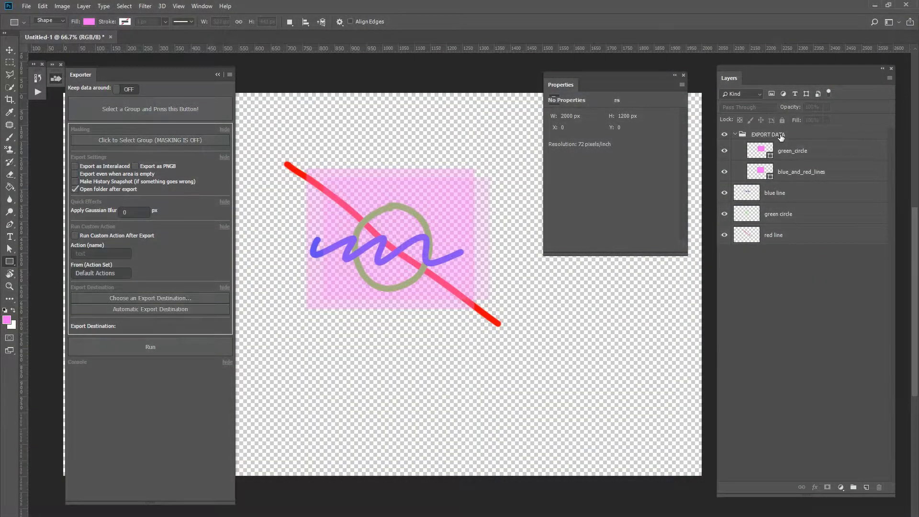
Load the EXPORT DATA group into the Exporter and mark both green_circle and blue_and_red_lines for export.
click(781, 136)
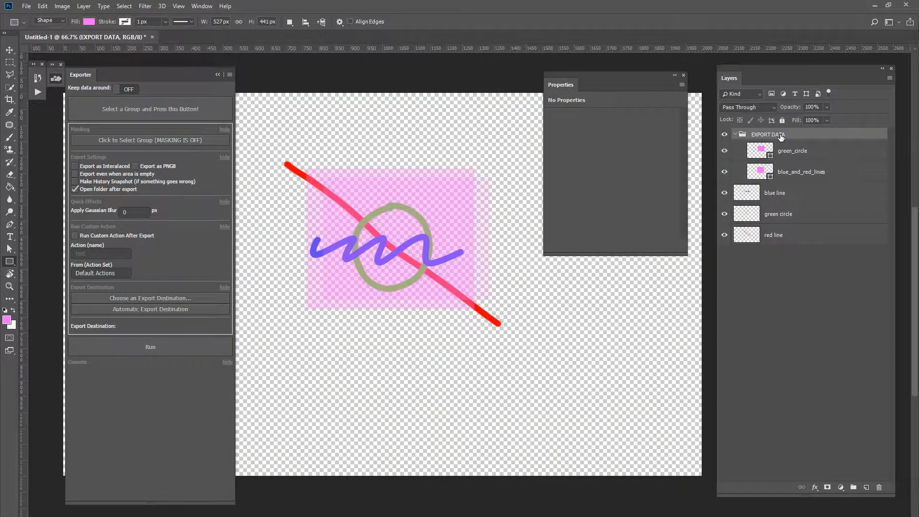
click(174, 108)
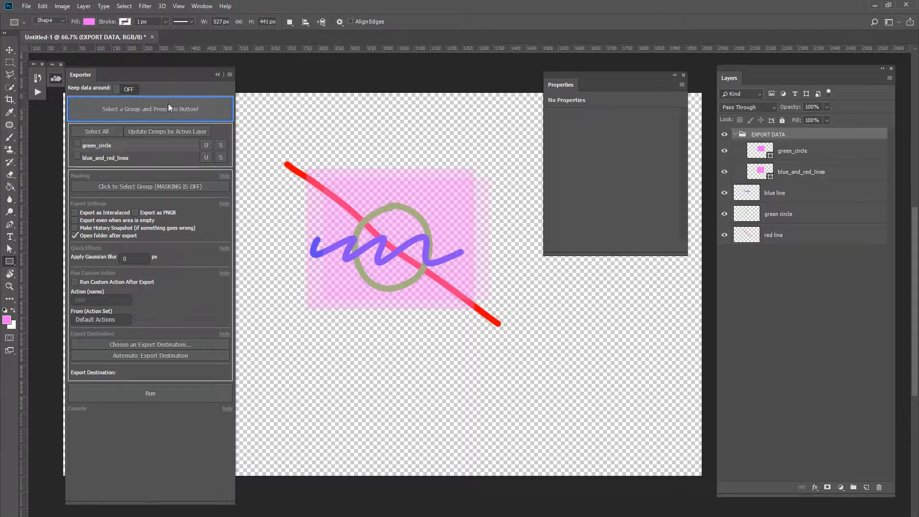
click(77, 144)
click(77, 157)
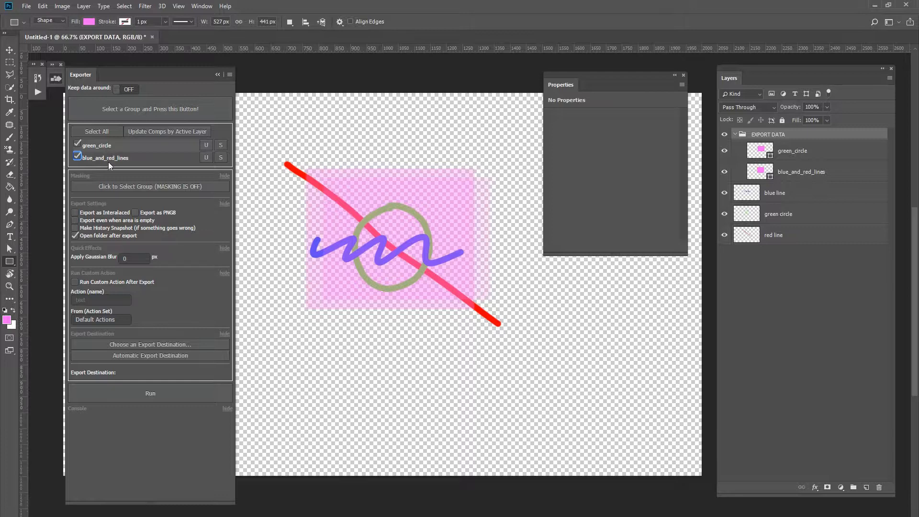
Export both areas to the Desktop/TUTORIALS/EXPORT folder and check the two resulting images.
click(166, 346)
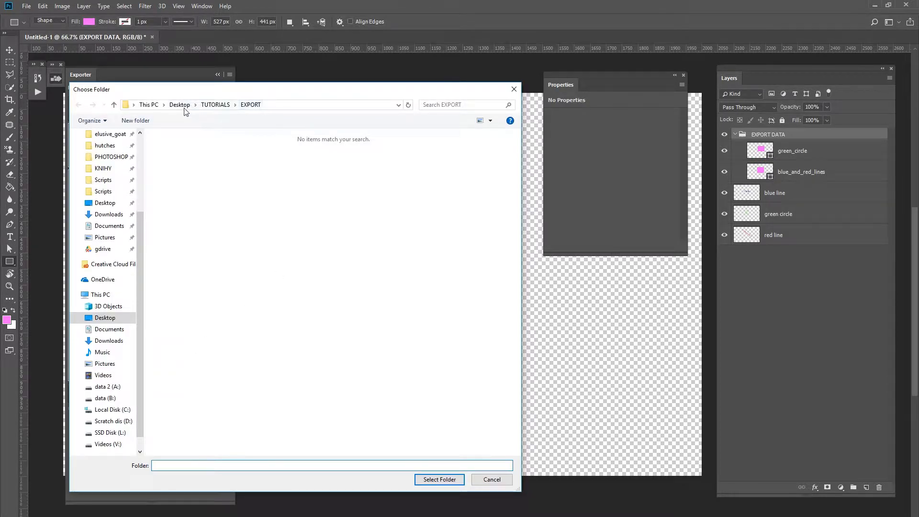
click(438, 480)
click(186, 398)
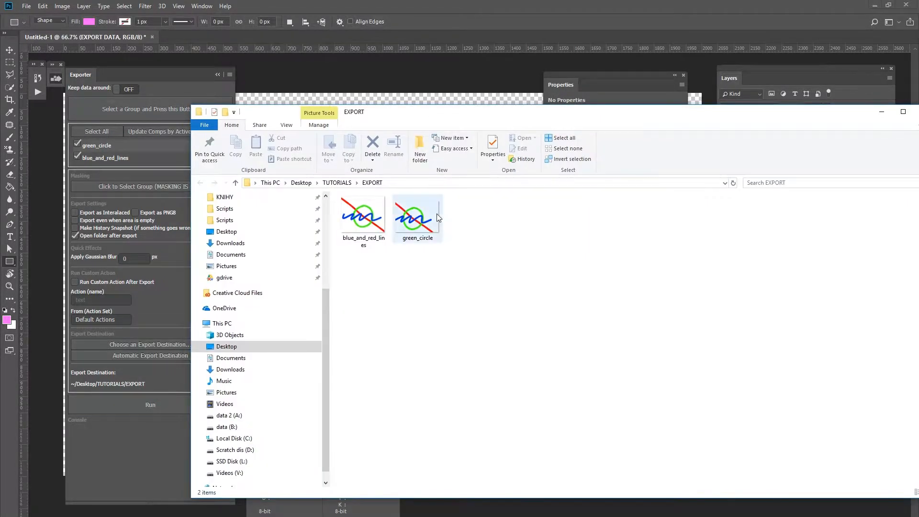
click(377, 219)
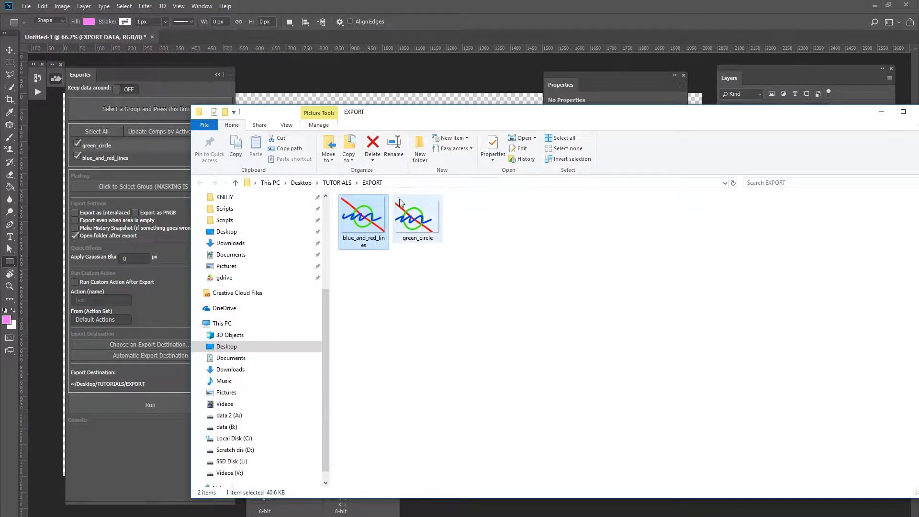
click(396, 228)
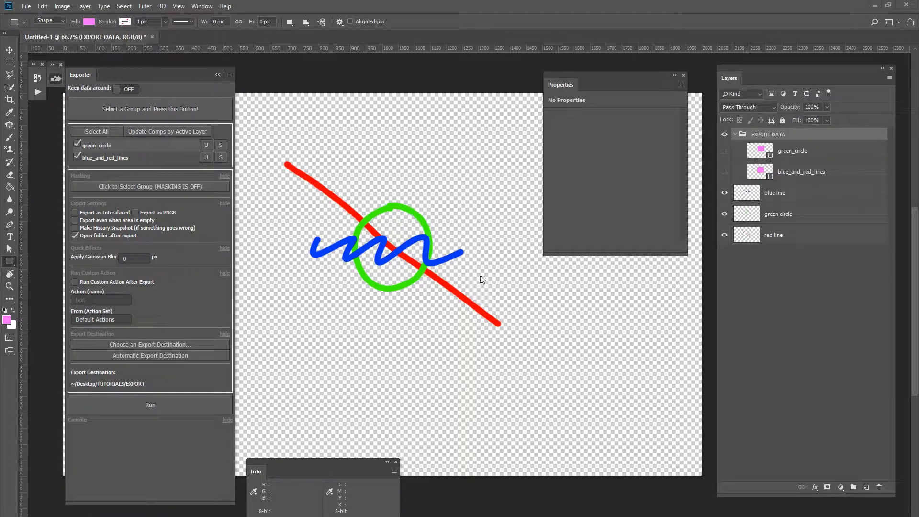
Show the Layer Comps panel, narrow it to match the Properties panel's width and place it just below.
click(201, 6)
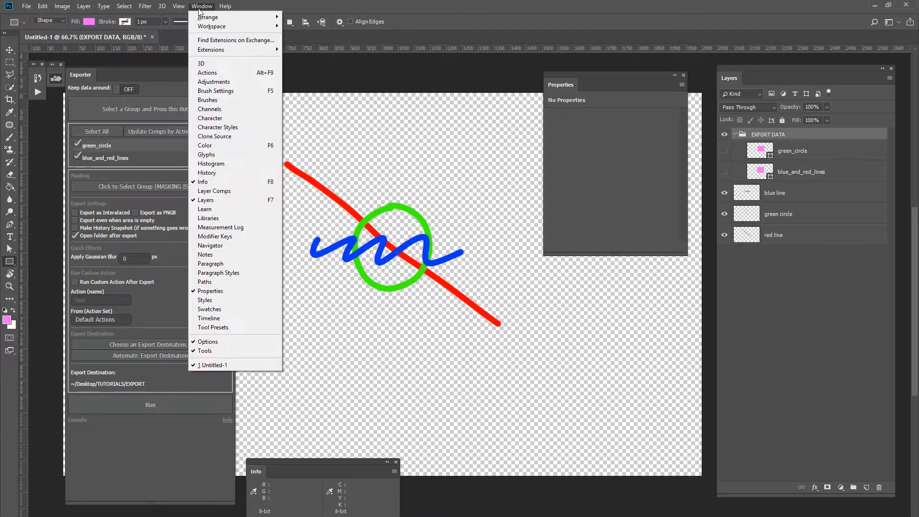
click(225, 191)
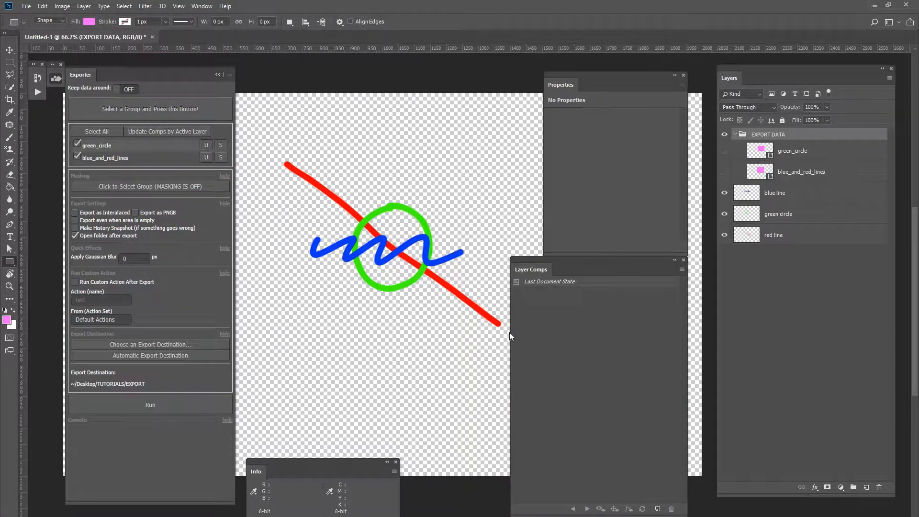
drag(509, 332, 545, 331)
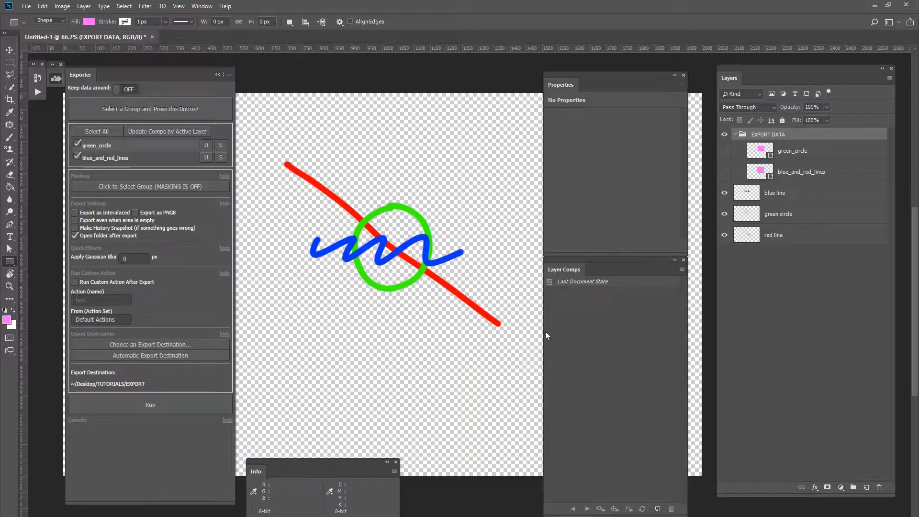
drag(625, 260, 627, 271)
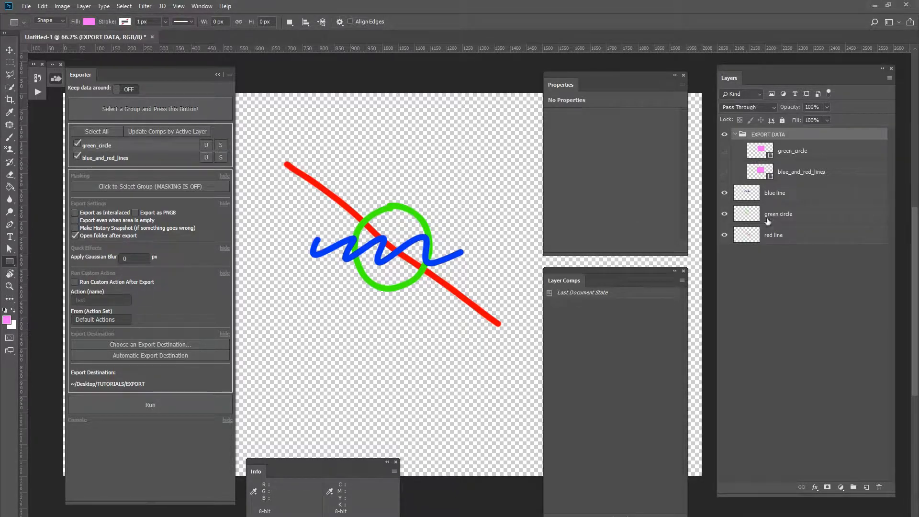
Update the blue_and_red_lines comp with the green circle layer hidden, and the green_circle comp with only the green circle artwork shown.
click(725, 213)
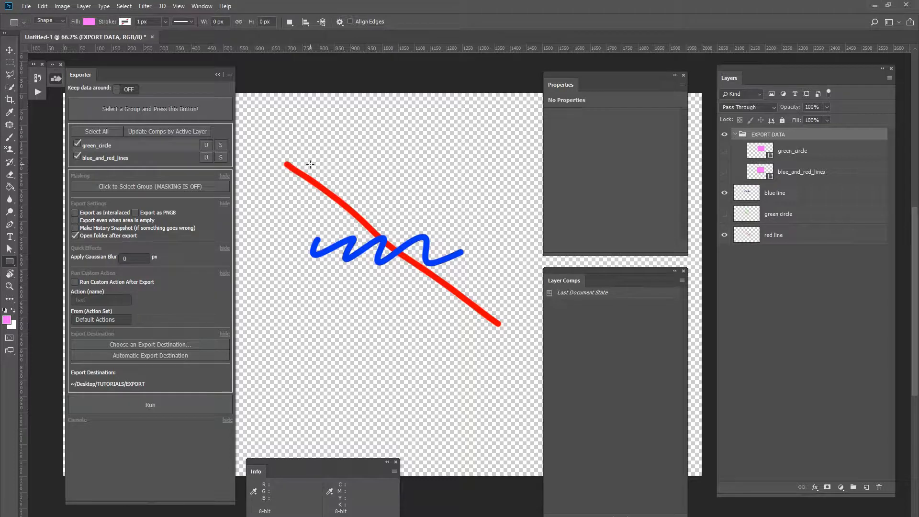
click(206, 158)
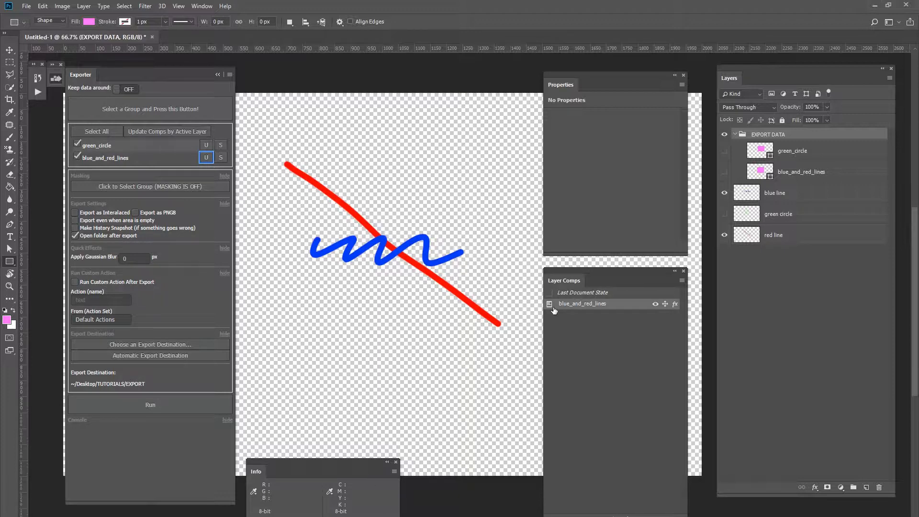
click(725, 214)
click(724, 214)
click(725, 235)
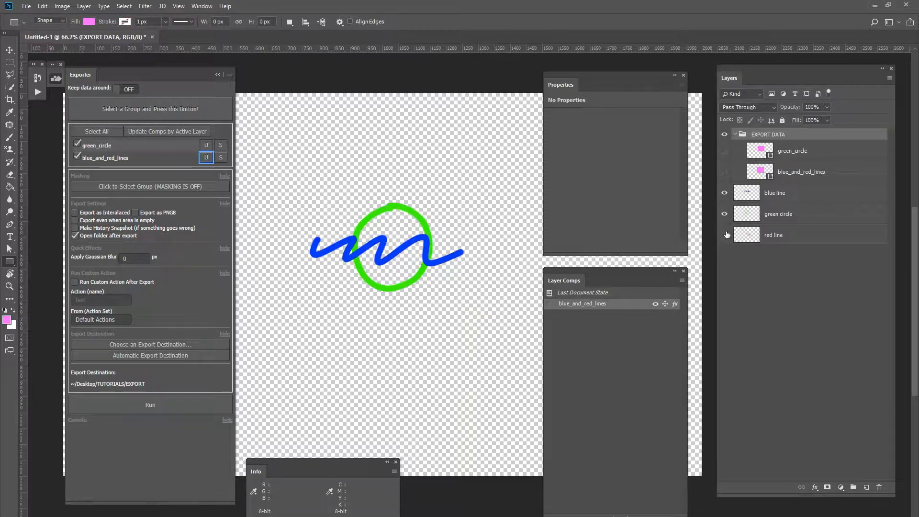
click(724, 194)
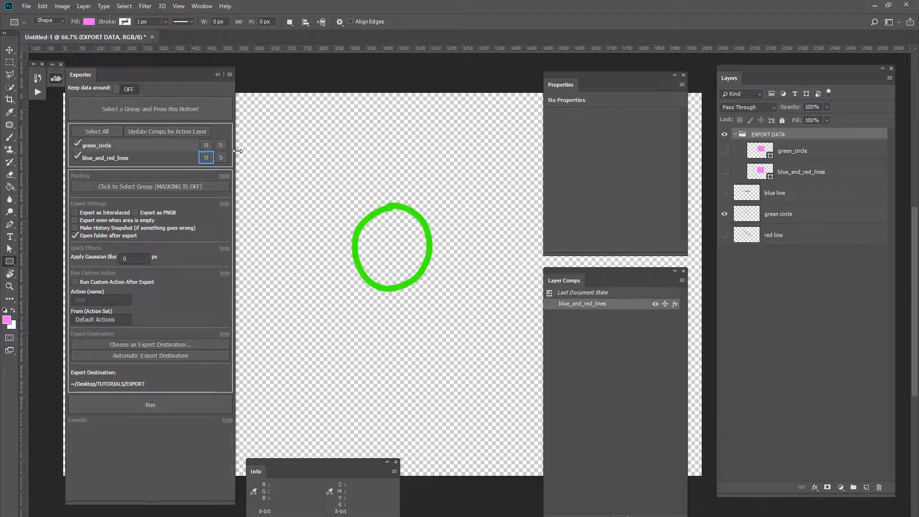
click(206, 144)
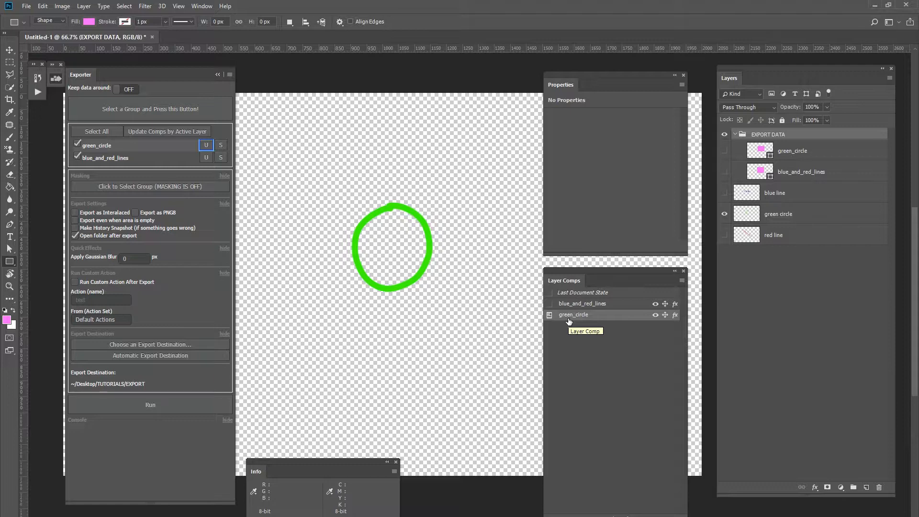
Preview the stored blue_and_red_lines and green_circle comps from the Exporter, ending on blue_and_red_lines.
click(218, 154)
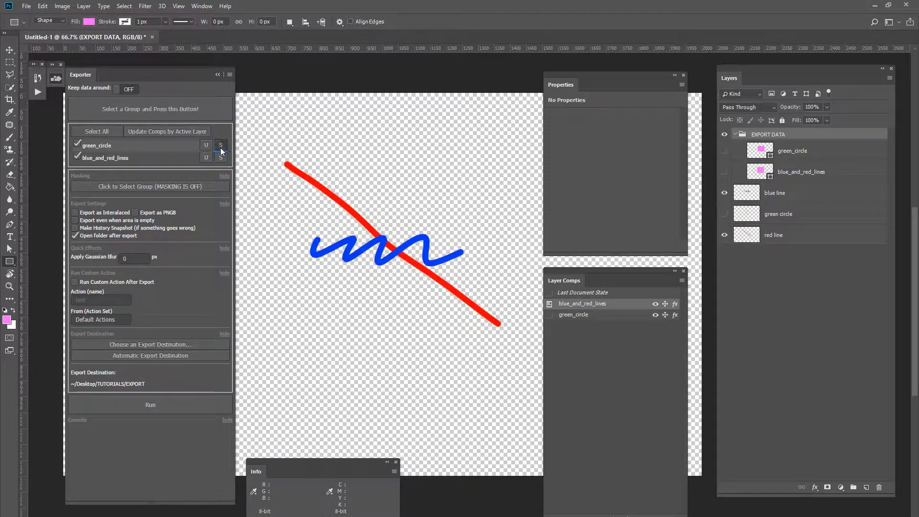
click(221, 147)
click(222, 156)
Run the export again with the updated comps and check both images in the EXPORT folder.
click(163, 405)
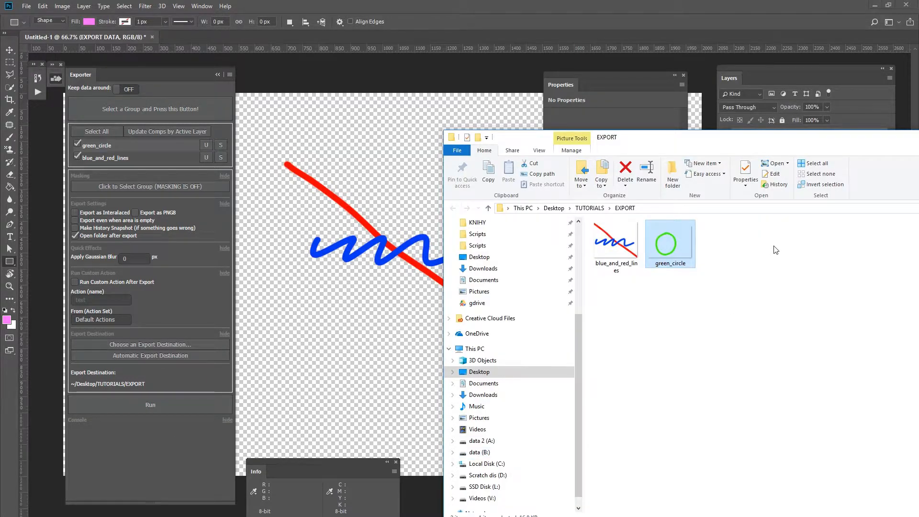
drag(700, 145, 513, 101)
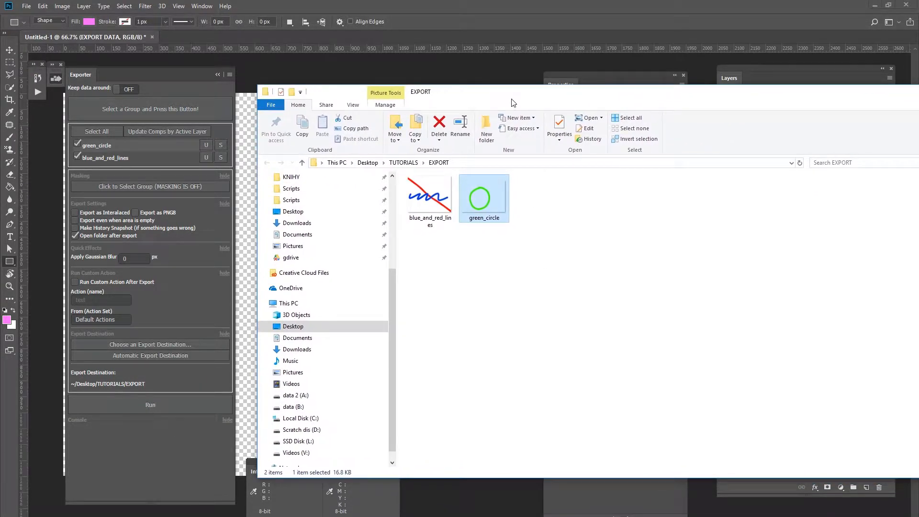
click(429, 211)
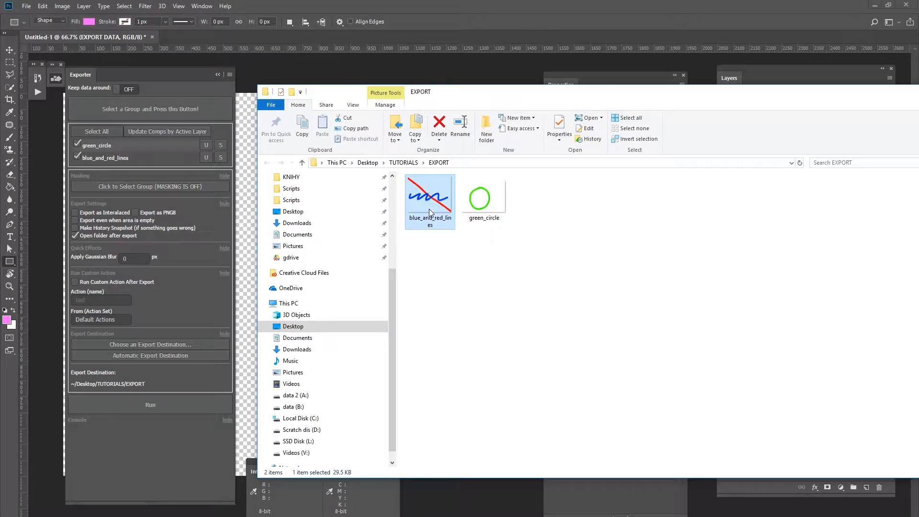
click(494, 216)
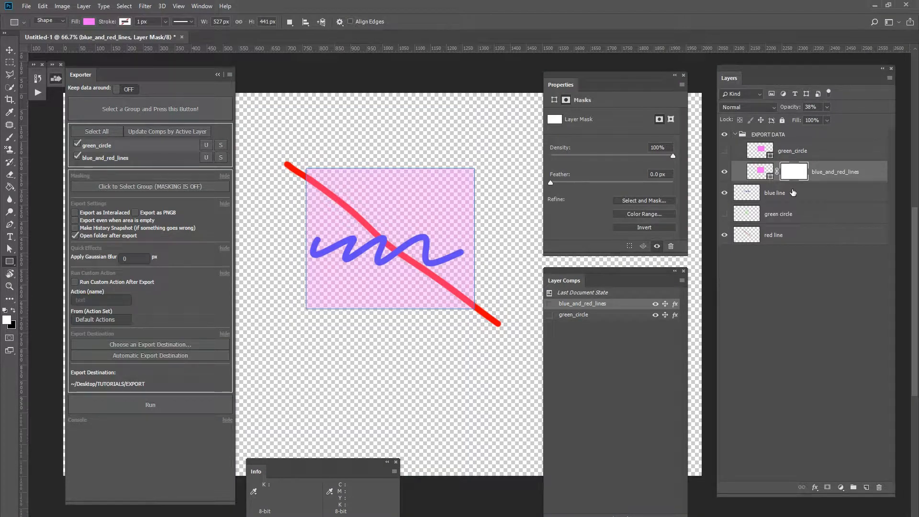
Paint black on the blue_and_red_lines layer mask with a 50 px Soft Round brush to hide the rectangle's centre.
key(x)
key(b)
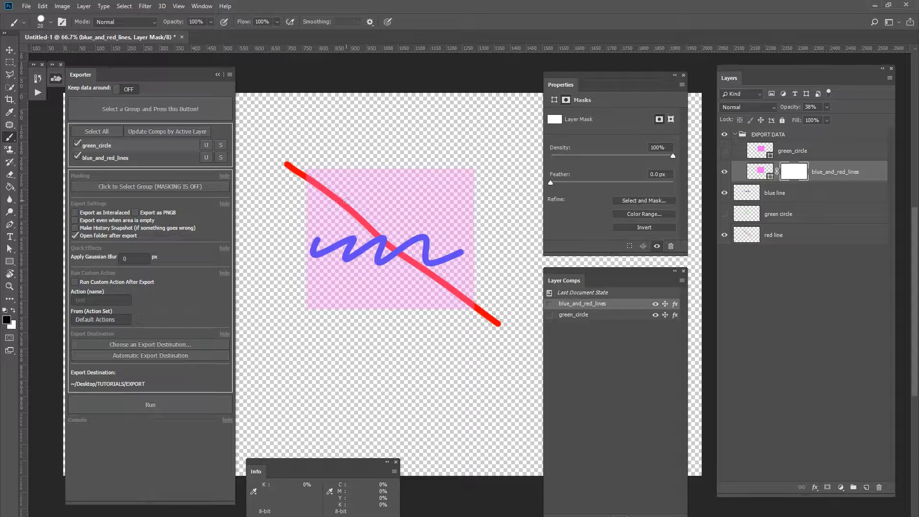
click(44, 24)
click(68, 120)
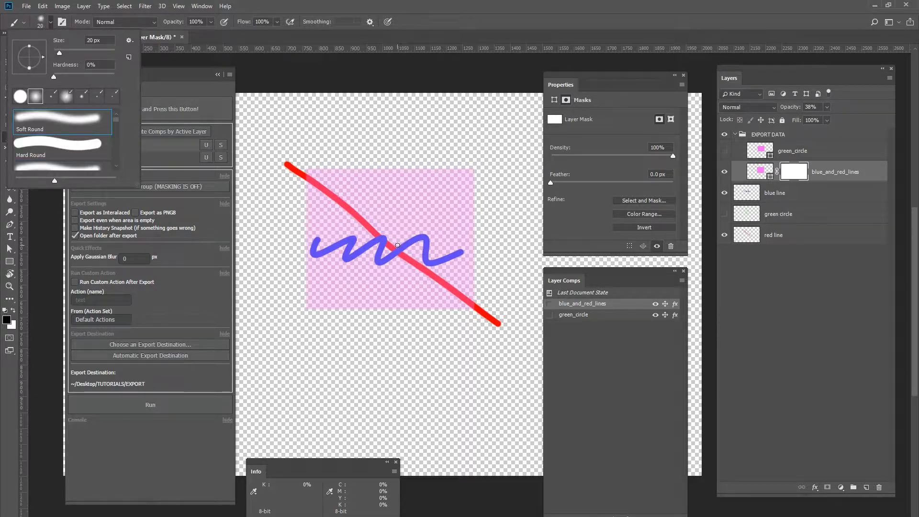
key(Return)
key(bracketright)
key(bracketright)
key(bracketright)
key(bracketright)
key(bracketright)
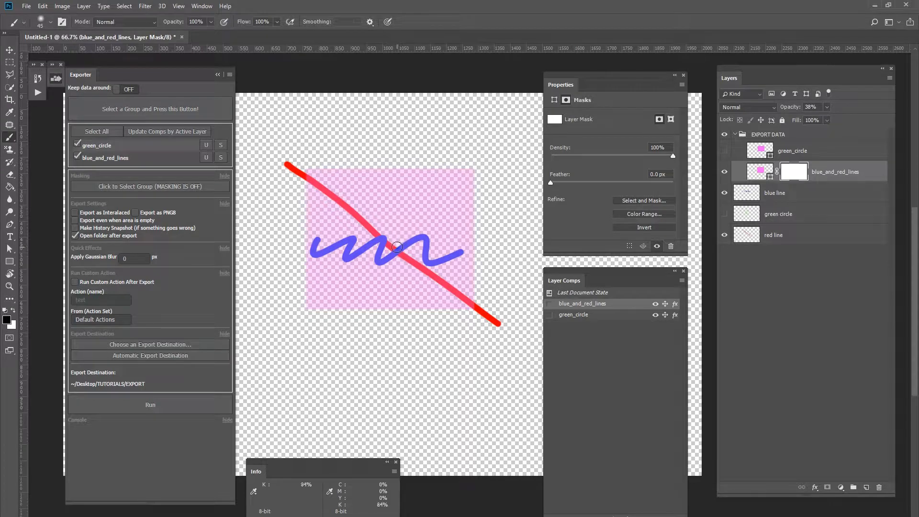
key(bracketright)
mouse_move(396, 246)
mouse_down()
mouse_move(390, 265)
mouse_move(411, 231)
mouse_move(418, 238)
mouse_move(425, 201)
mouse_up()
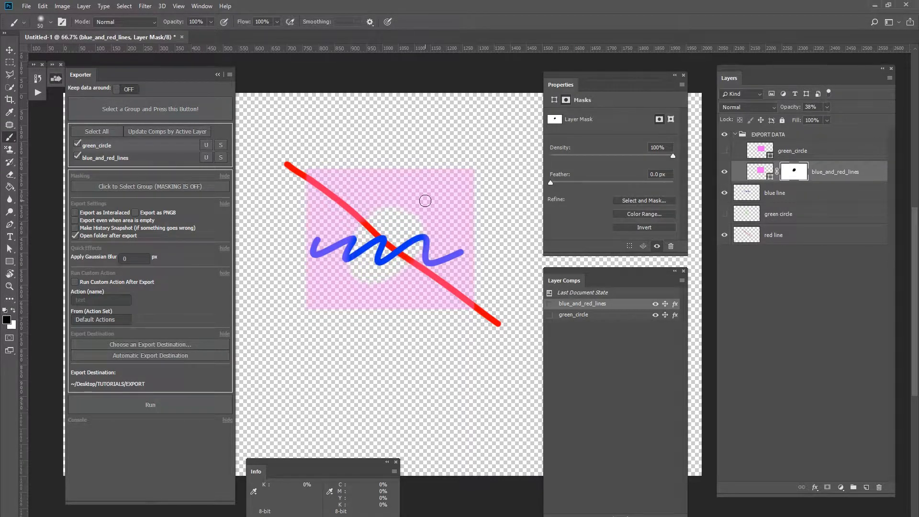
Add a layer mask to the green_circle rectangle and show that rectangle instead of the blue_and_red_lines one.
click(764, 157)
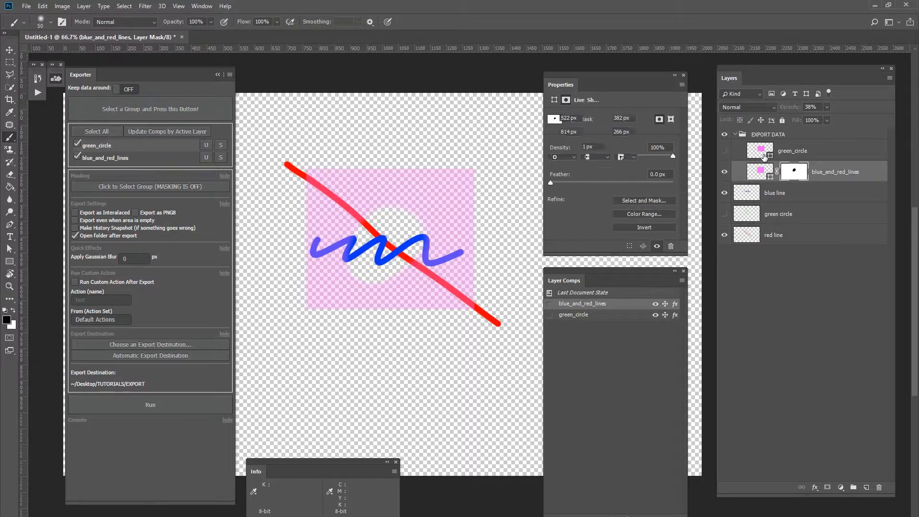
click(828, 487)
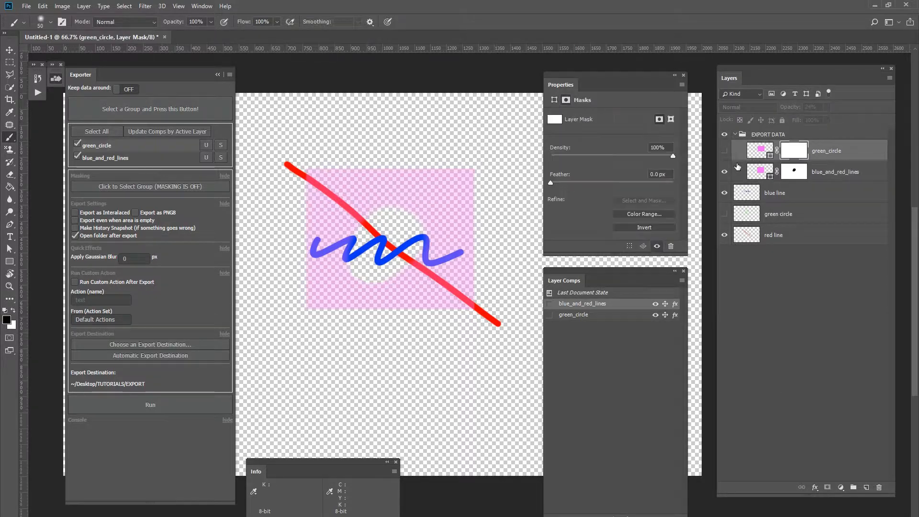
click(724, 172)
click(724, 150)
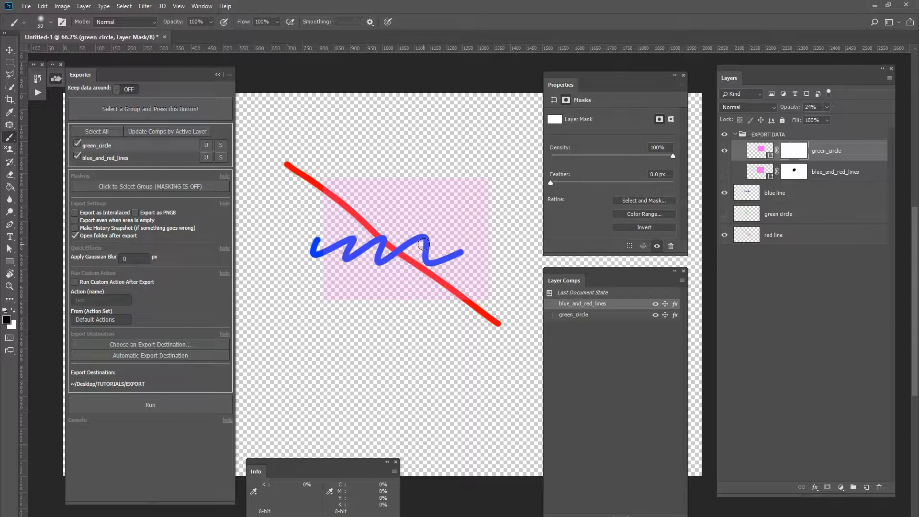
Paint black on the green_circle layer mask, and group the blue line, green circle and red line layers as "layer to mask".
drag(357, 272, 419, 281)
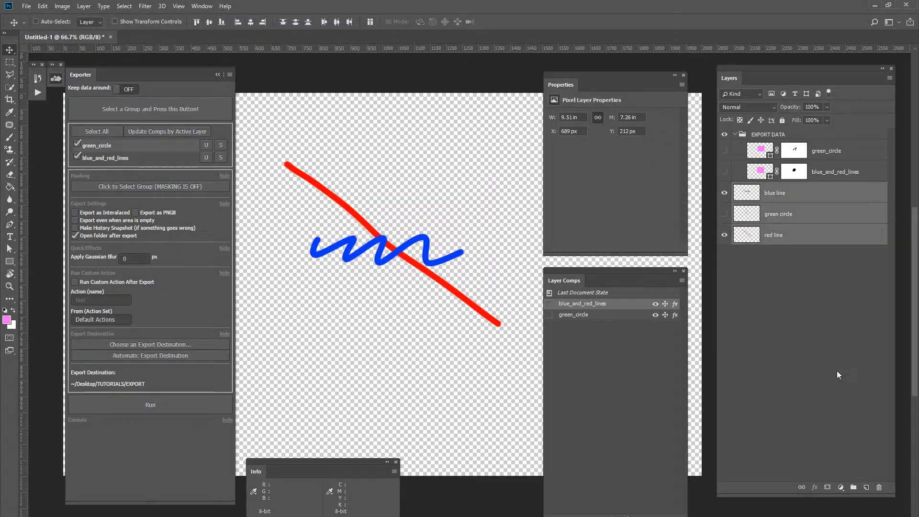
click(853, 487)
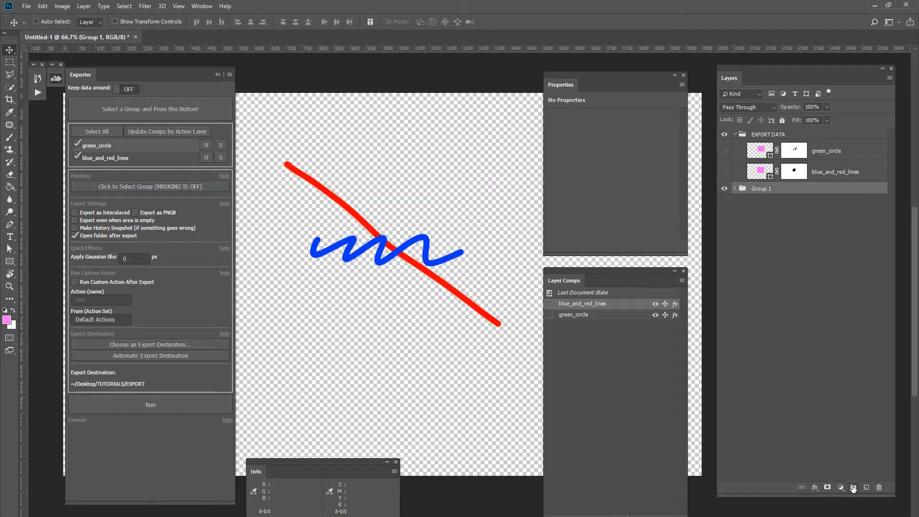
double_click(758, 191)
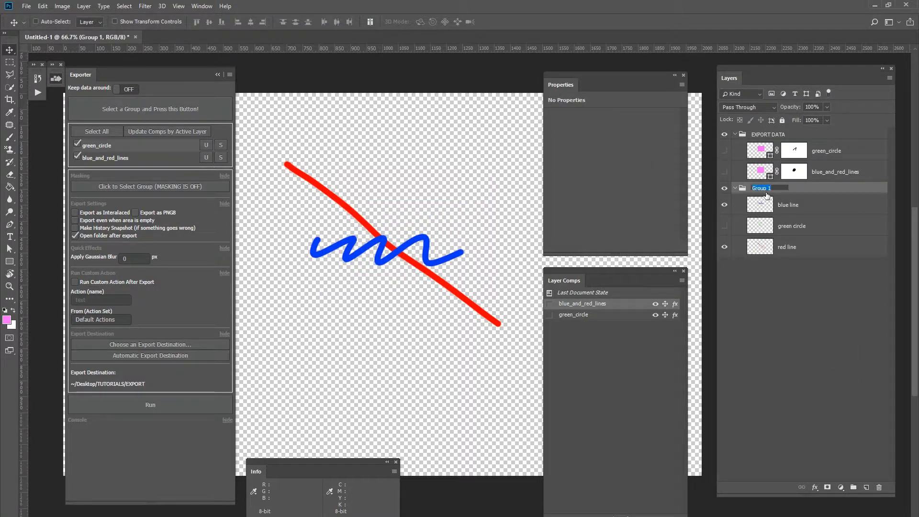
text(layer to mask)
key(Return)
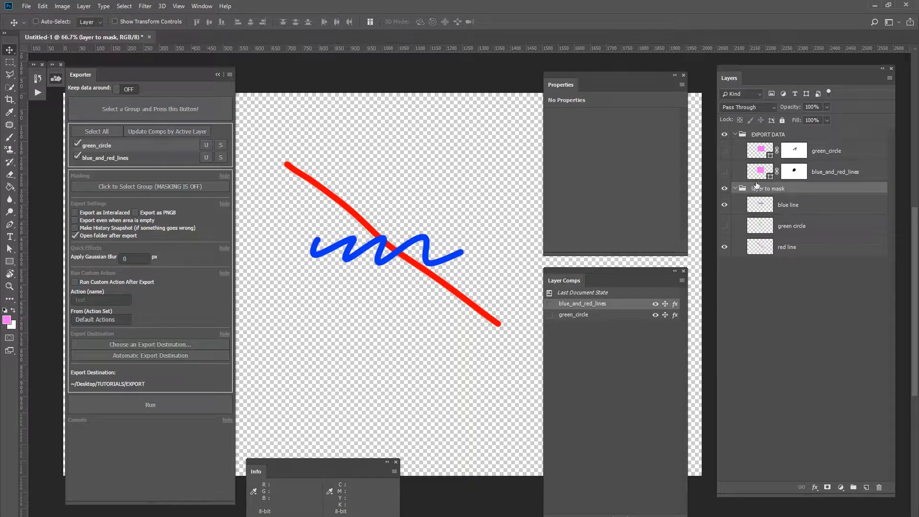
Turn on masking for the "layer to mask" group in the Exporter and run the export.
click(178, 187)
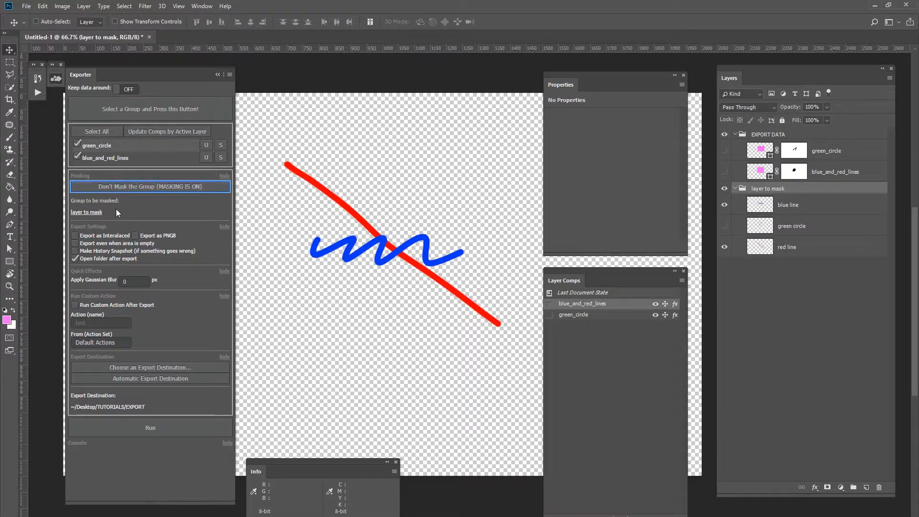
click(160, 430)
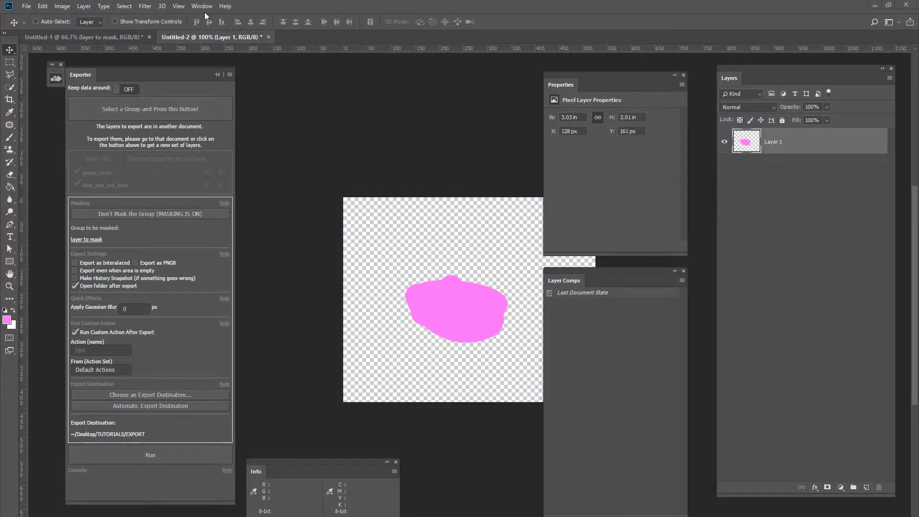
Show the Actions panel and start recording a new action named "tutorial action" in the Default Actions set.
click(202, 6)
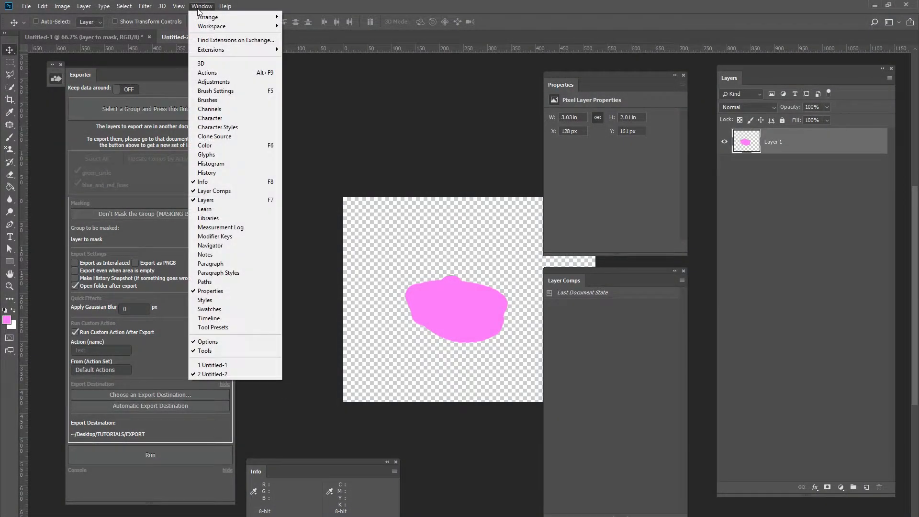
click(217, 74)
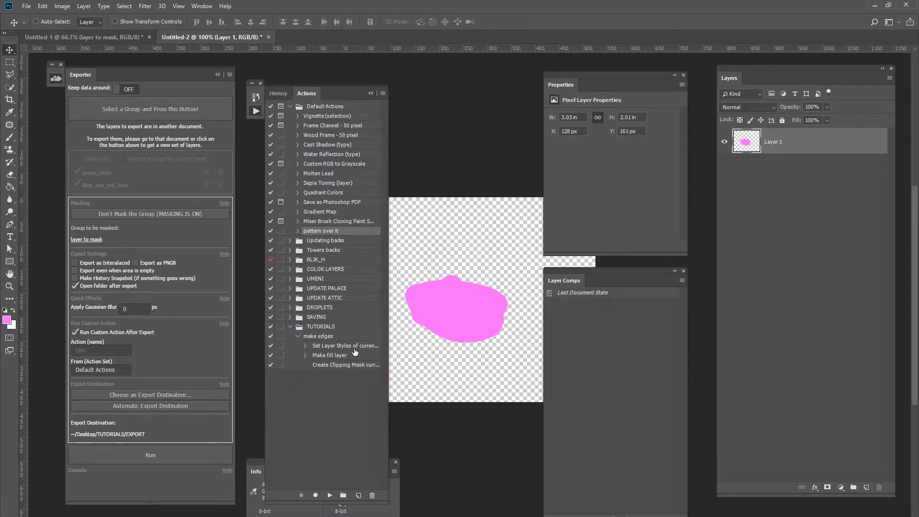
click(358, 496)
text(tut)
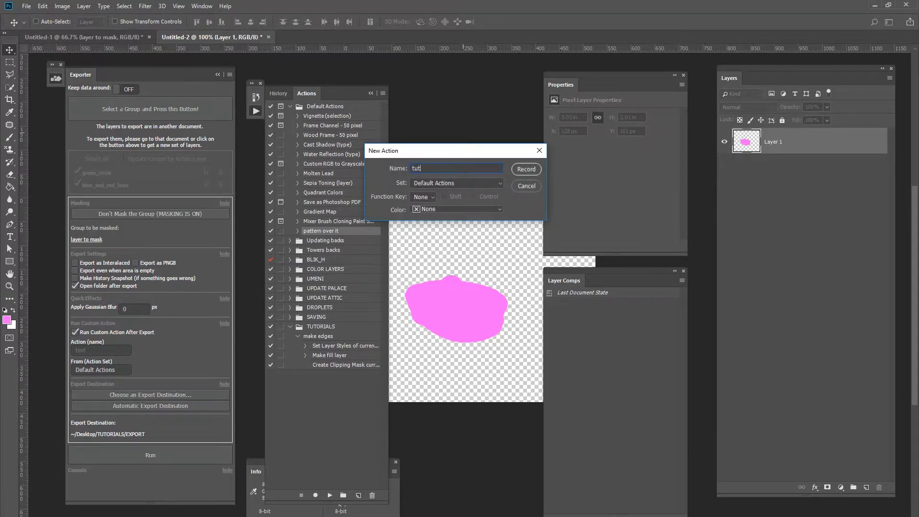
text(orial action)
key(Return)
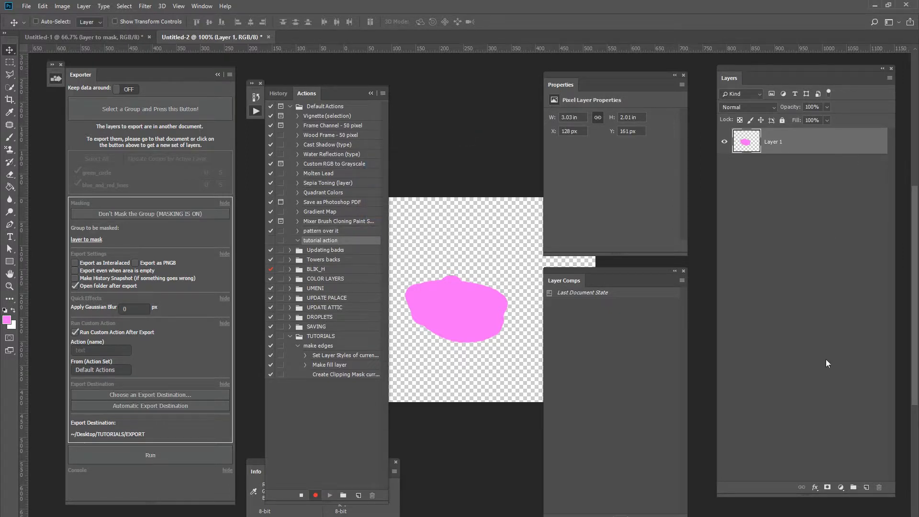
Apply a Bevel & Emboss effect with its default settings to Layer 1.
click(815, 487)
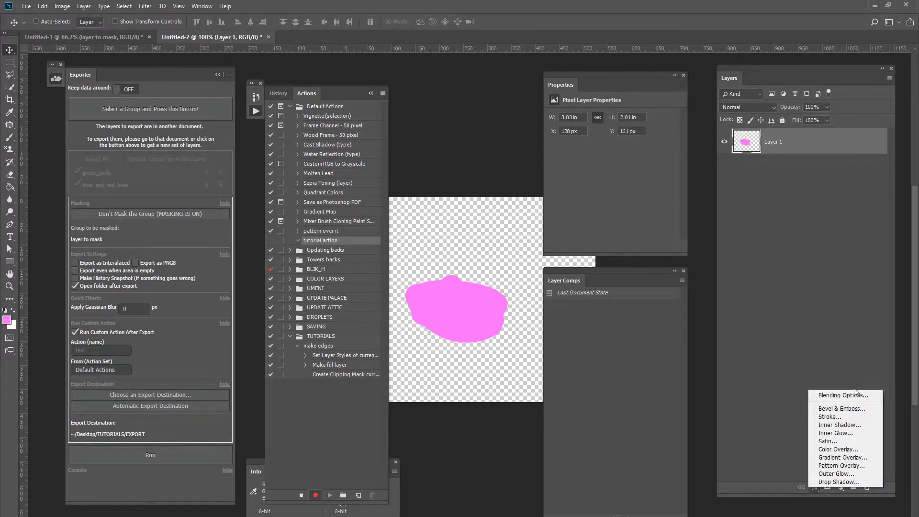
click(841, 408)
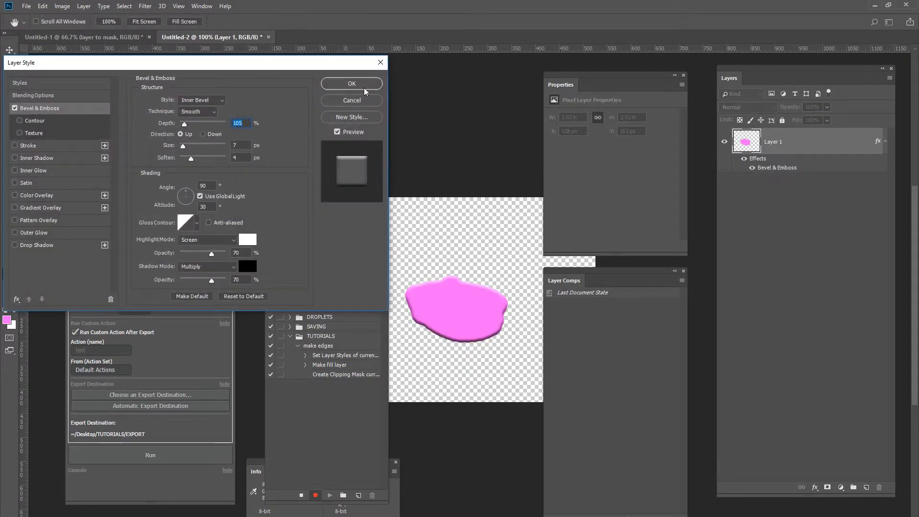
click(363, 88)
Add a painting_pattern_vertical_06 pattern fill at 50% scale, clip it to Layer 1 and stop recording the action.
click(841, 487)
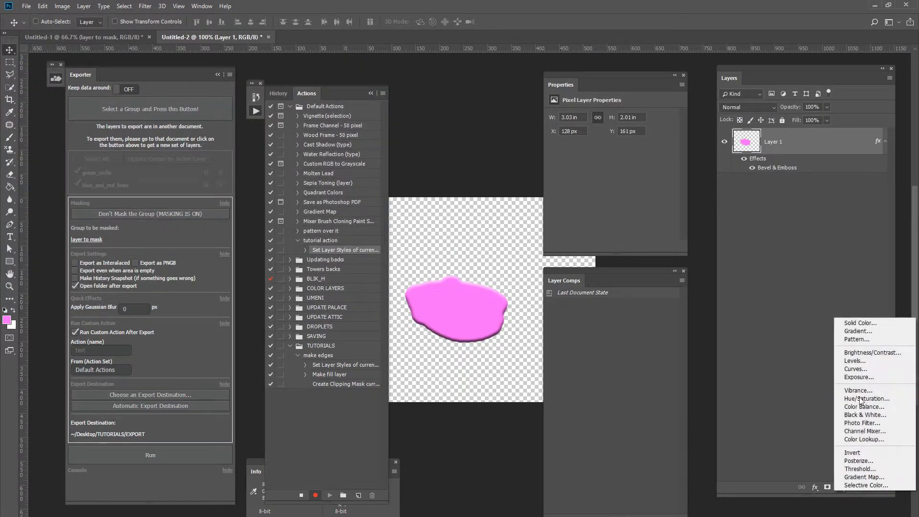
click(869, 340)
click(411, 187)
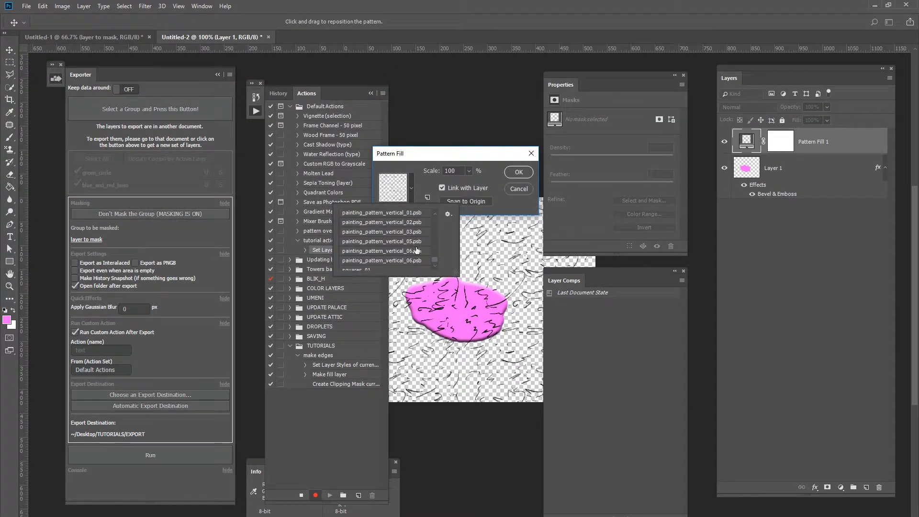
click(416, 250)
double_click(455, 170)
text(50)
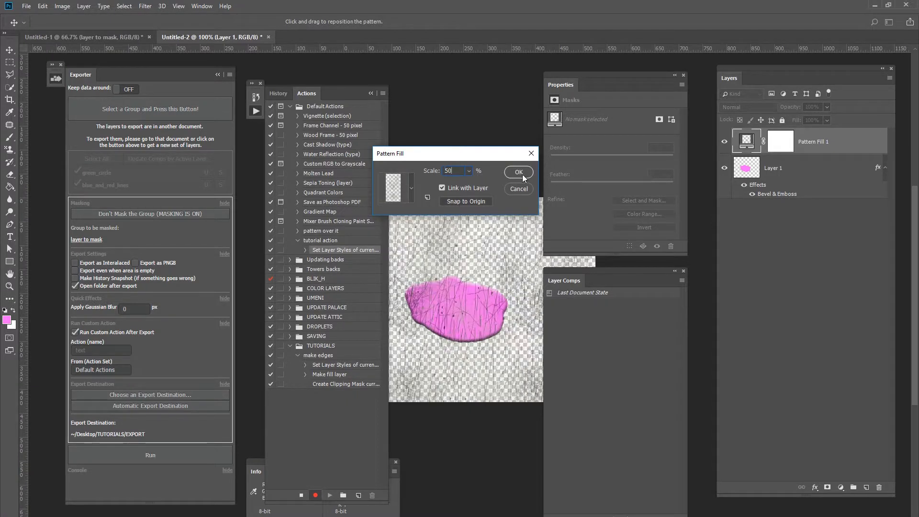
click(522, 173)
alt+click(817, 156)
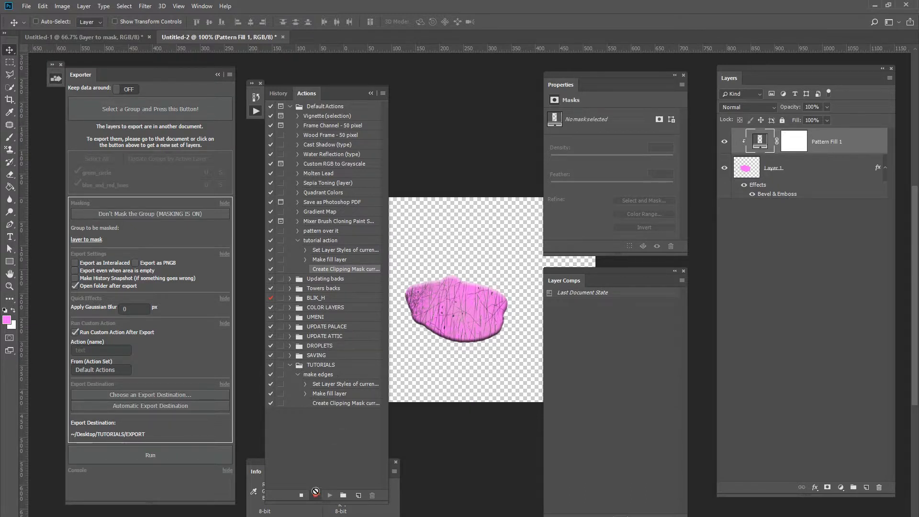
click(302, 496)
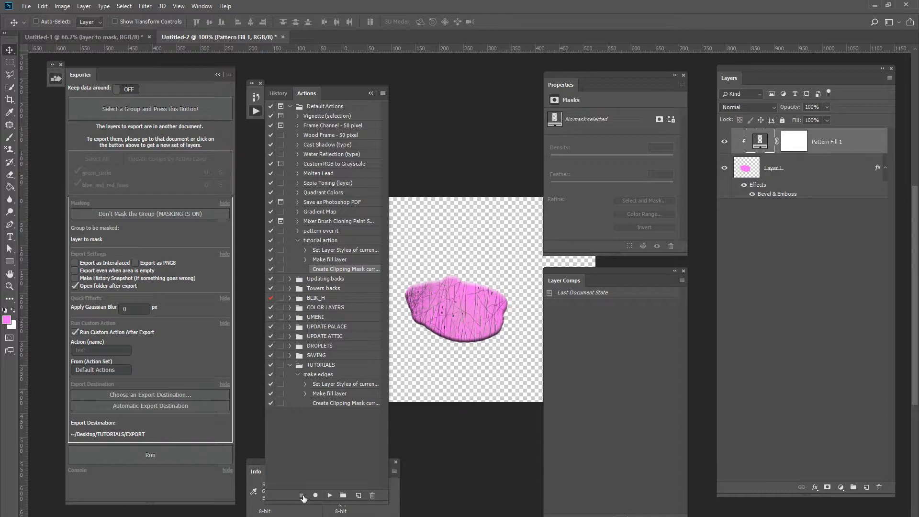
Back in Untitled-1, set the Exporter's custom action after export to "tutorial action" from the Default Actions set.
click(110, 33)
double_click(328, 240)
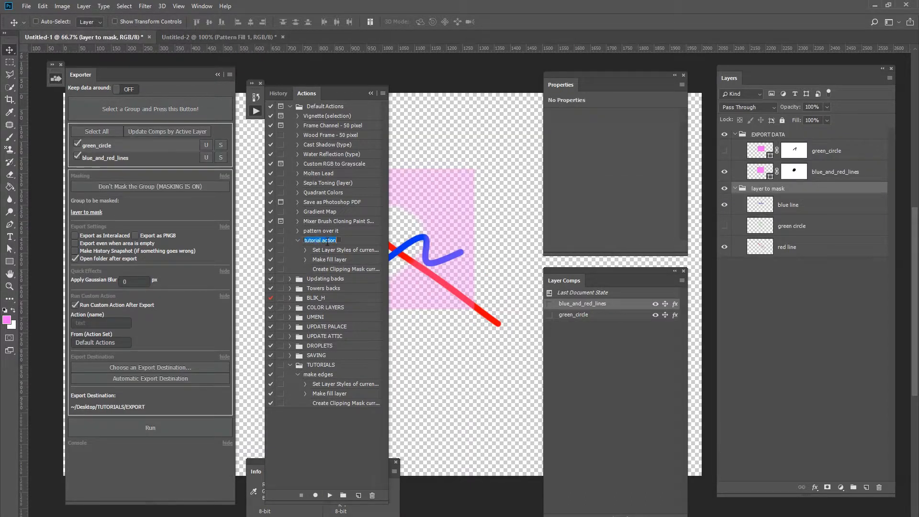
key(ctrl+c)
click(107, 323)
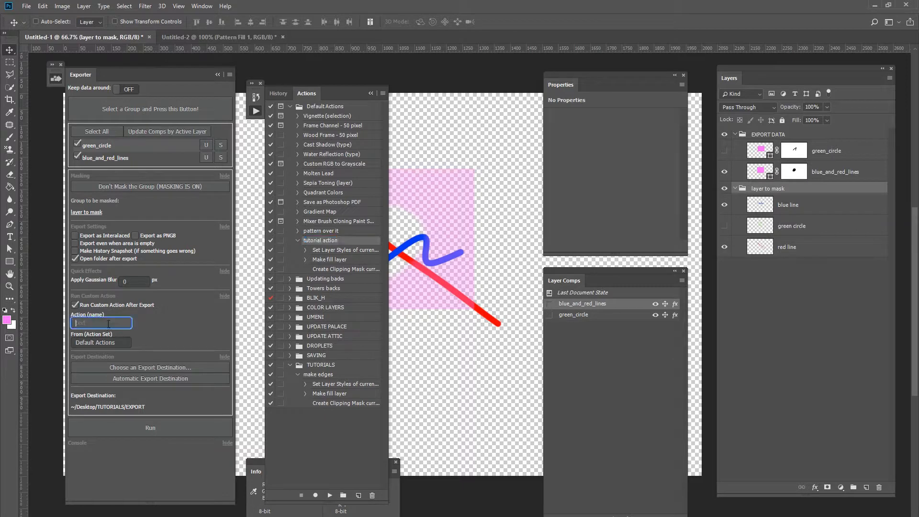
key(ctrl+v)
click(120, 345)
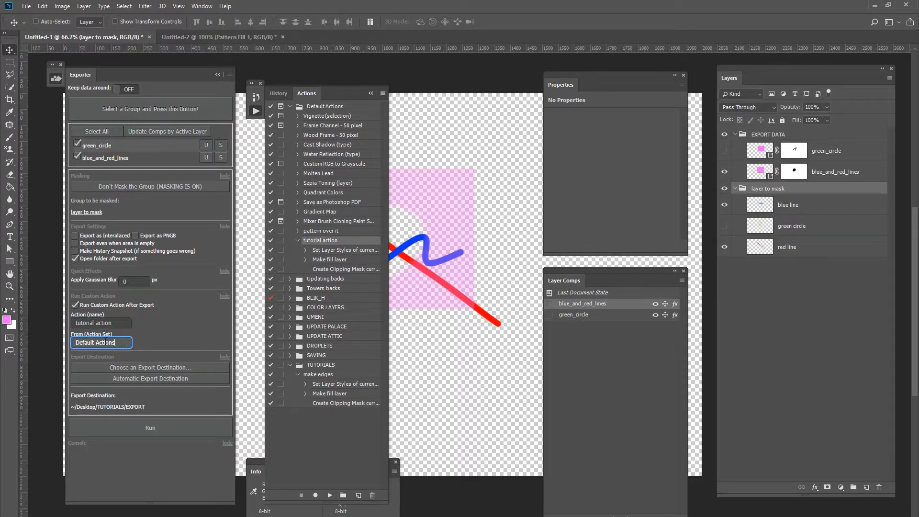
click(315, 107)
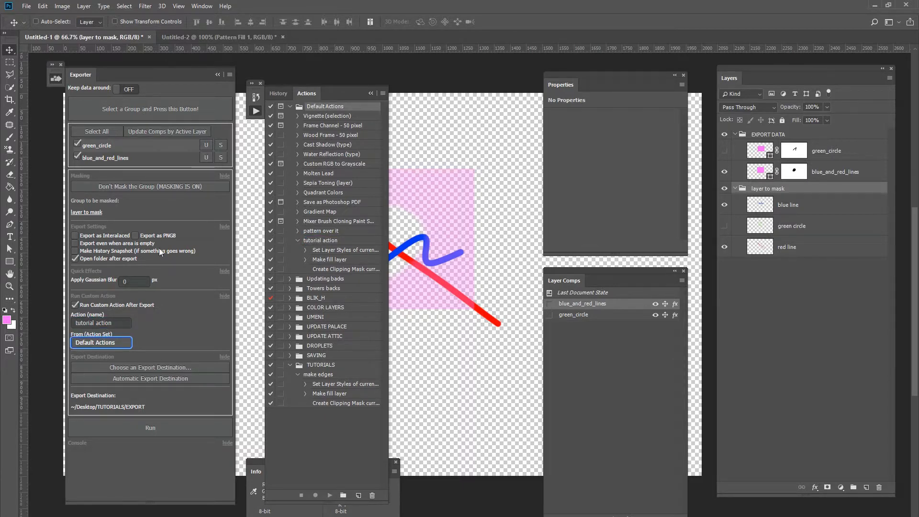
click(75, 306)
click(76, 306)
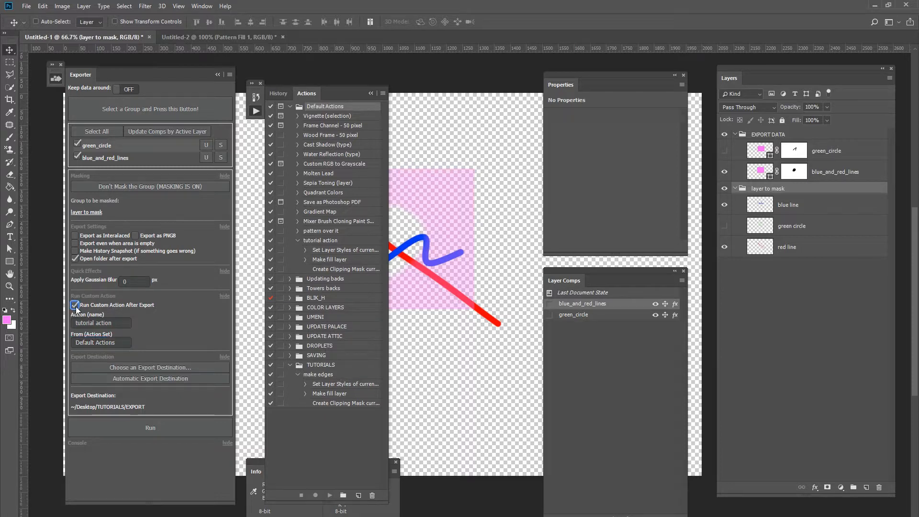
Run the export with the custom action and check the exported green_circle image.
click(158, 429)
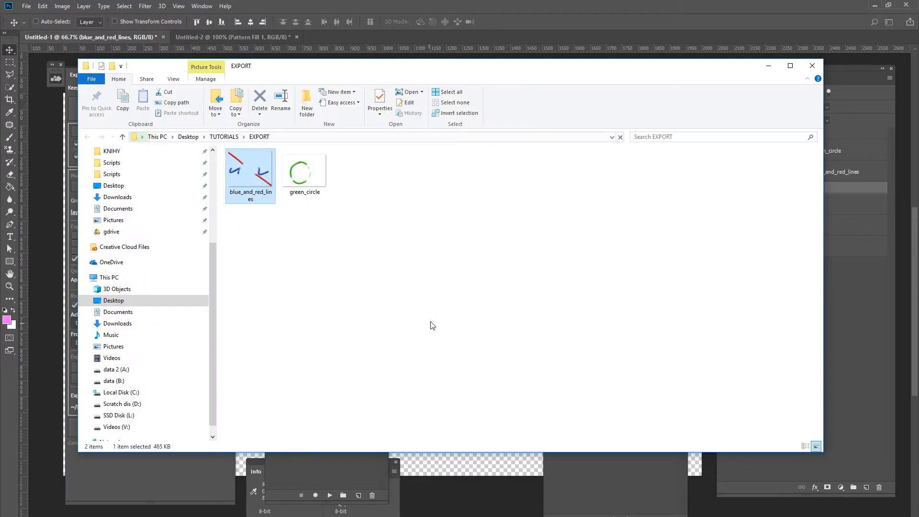
double_click(301, 173)
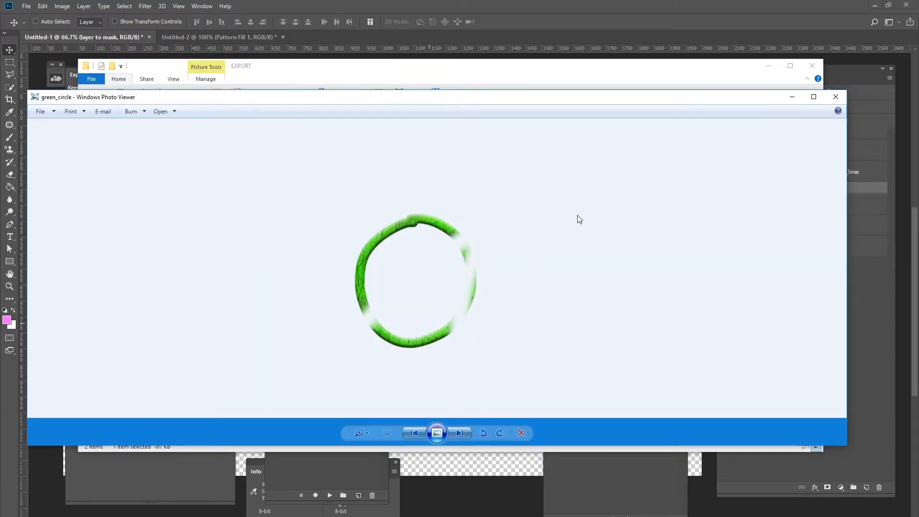
click(835, 96)
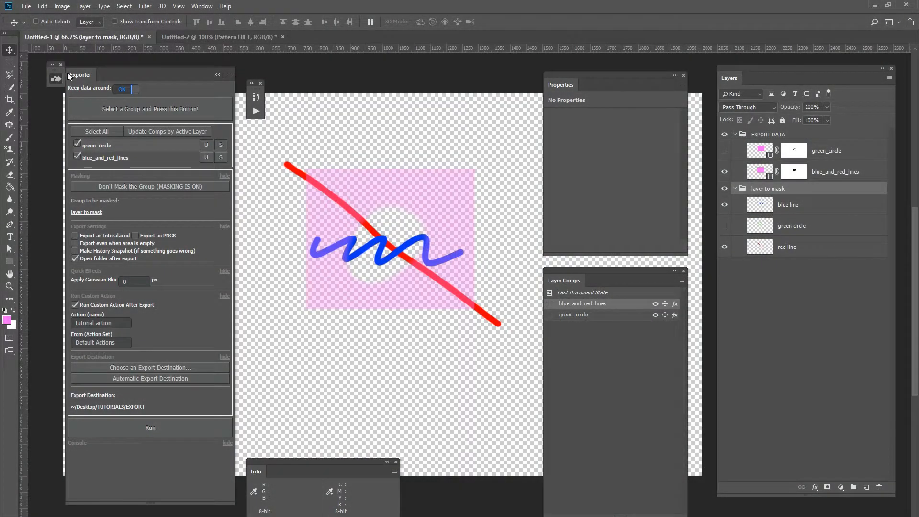
Collapse and reopen the Exporter panel to demonstrate Keep data around, and turn that option off.
click(57, 78)
click(56, 78)
click(57, 78)
click(58, 78)
click(128, 90)
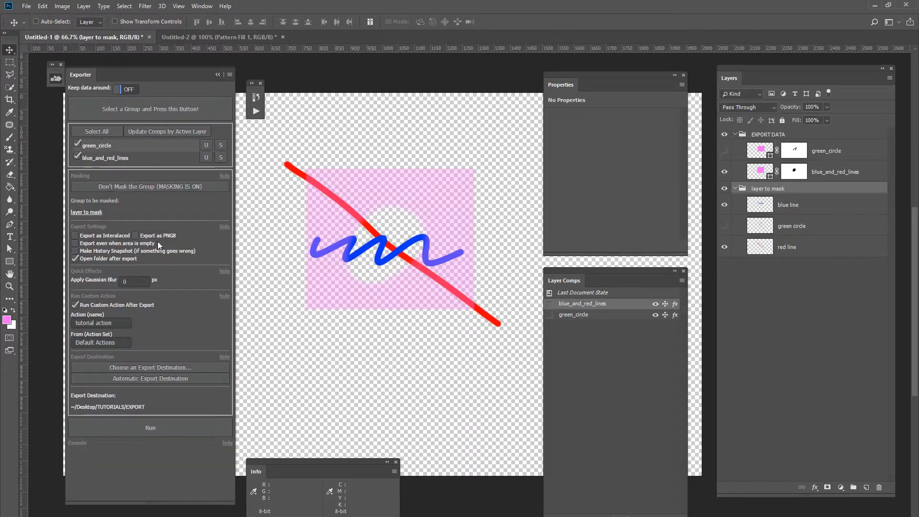
Enable Make History Snapshot, disable Open folder after export, and run the export.
click(75, 243)
click(75, 259)
click(77, 251)
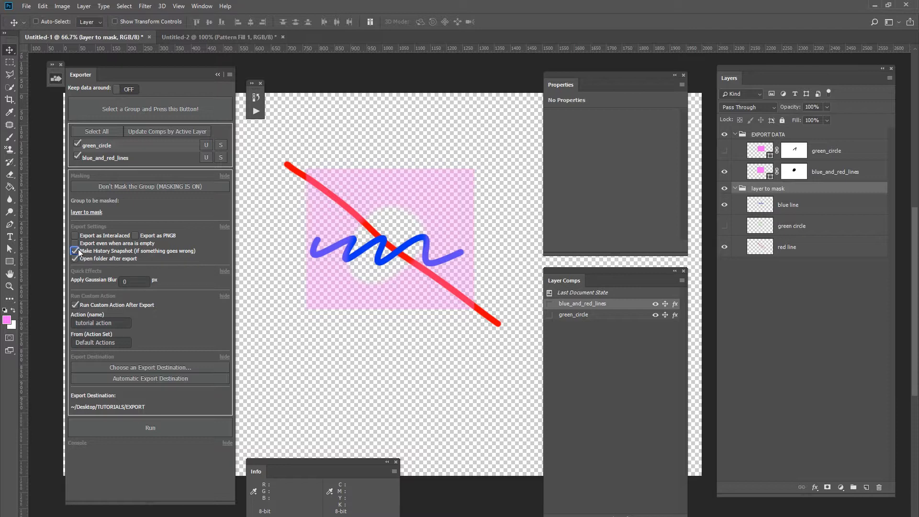
click(76, 259)
click(163, 430)
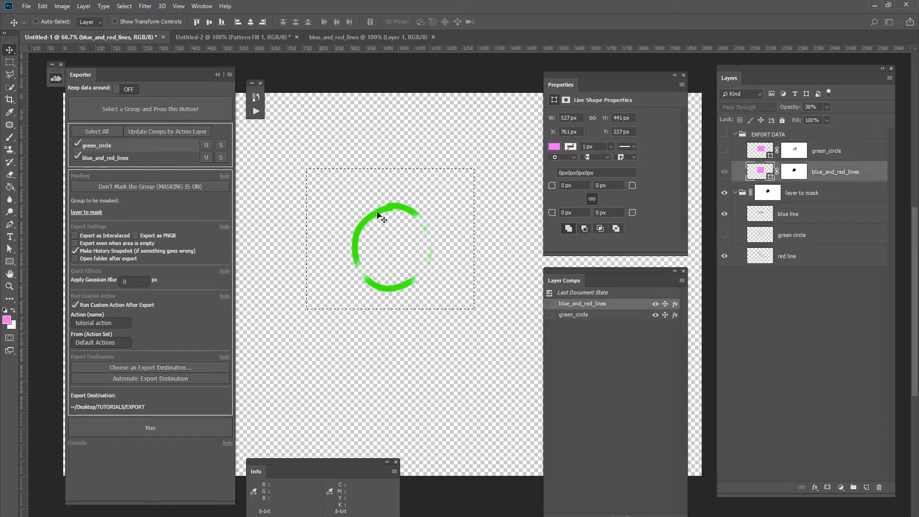
Check the document's history for the export snapshot and turn off Make History Snapshot.
click(255, 97)
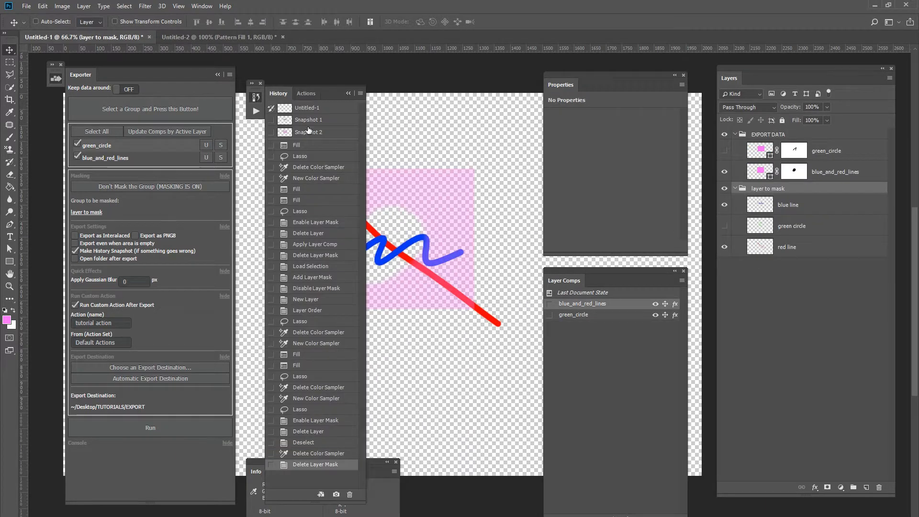
click(255, 96)
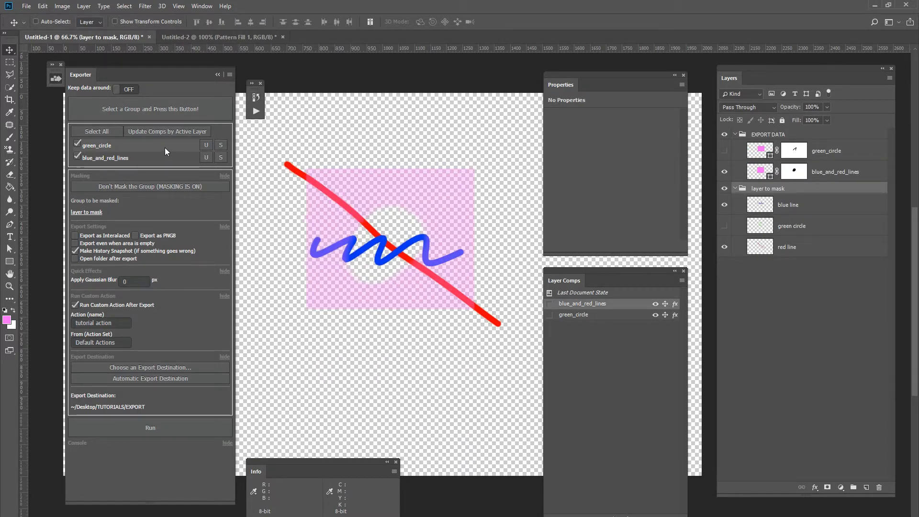
click(74, 251)
Open the Exporter's Gaussian Blur amount for editing.
click(102, 278)
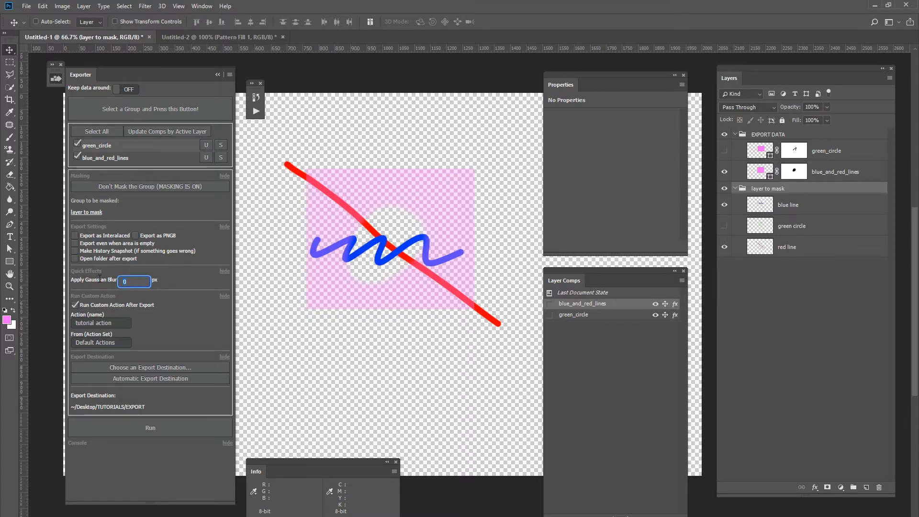